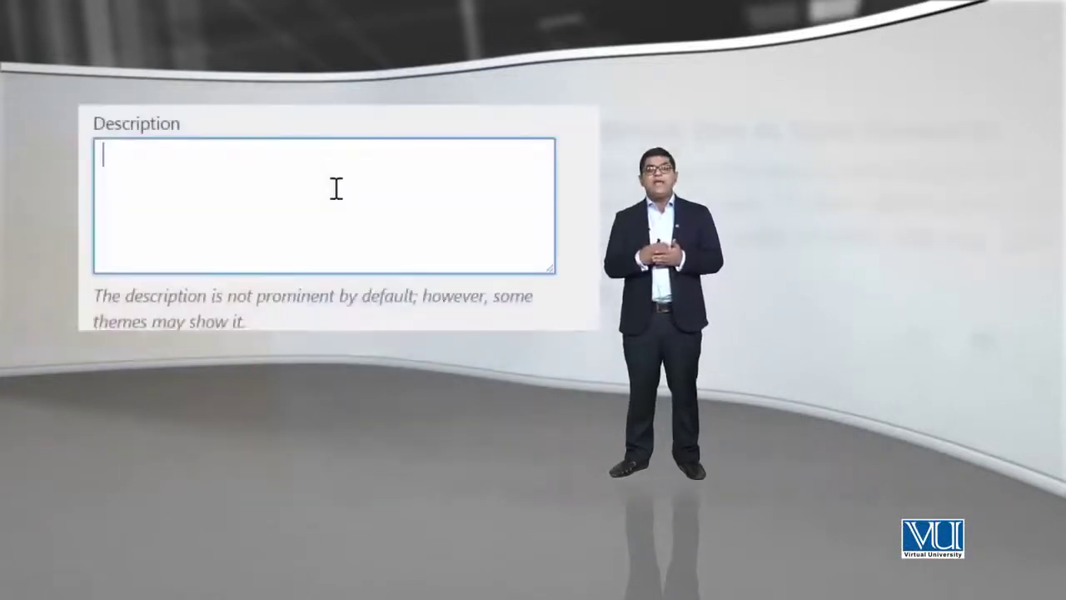
text(hi)
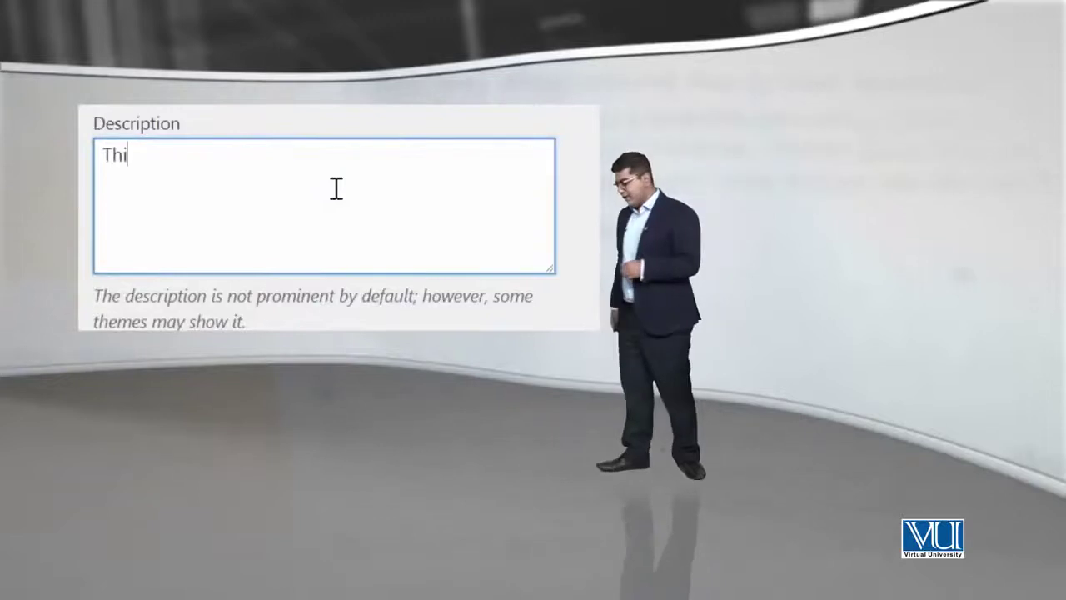
text(s category is about )
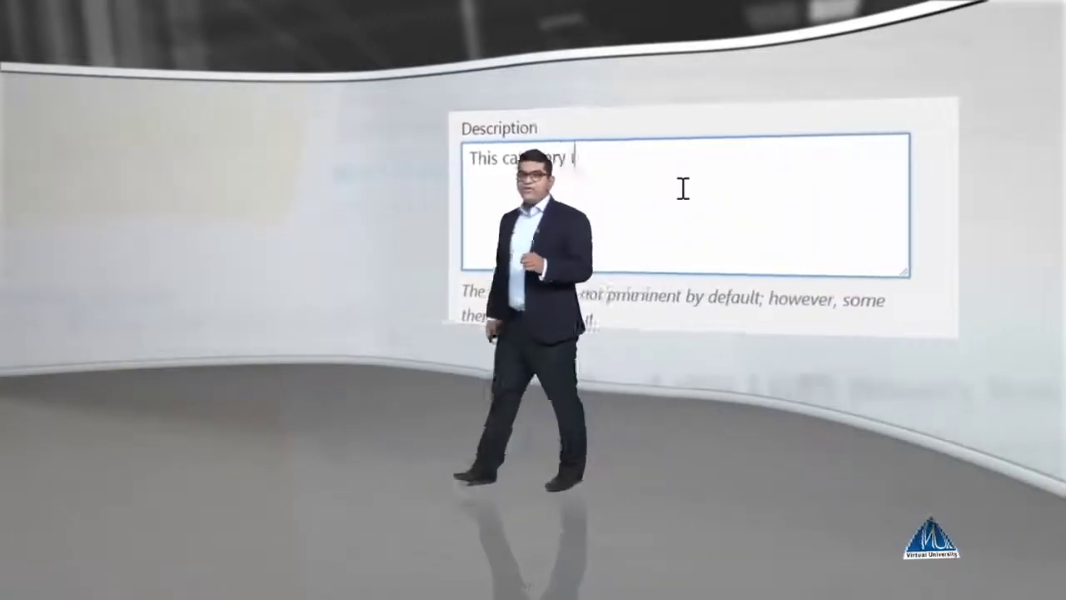
text(Pak)
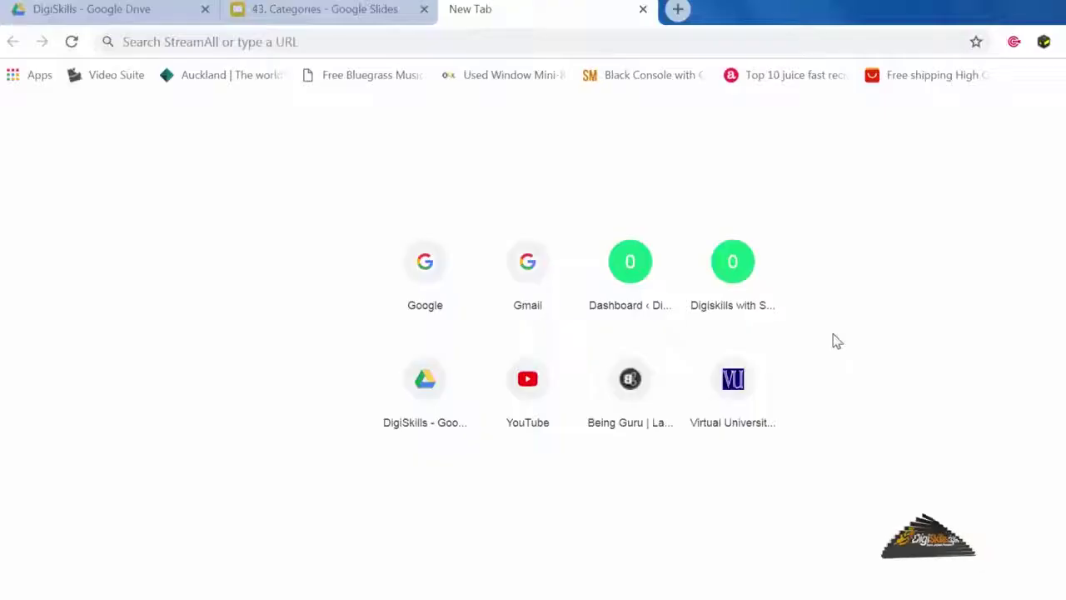
Open the beingguru.com website in the new browser tab.
click(613, 52)
text(bei)
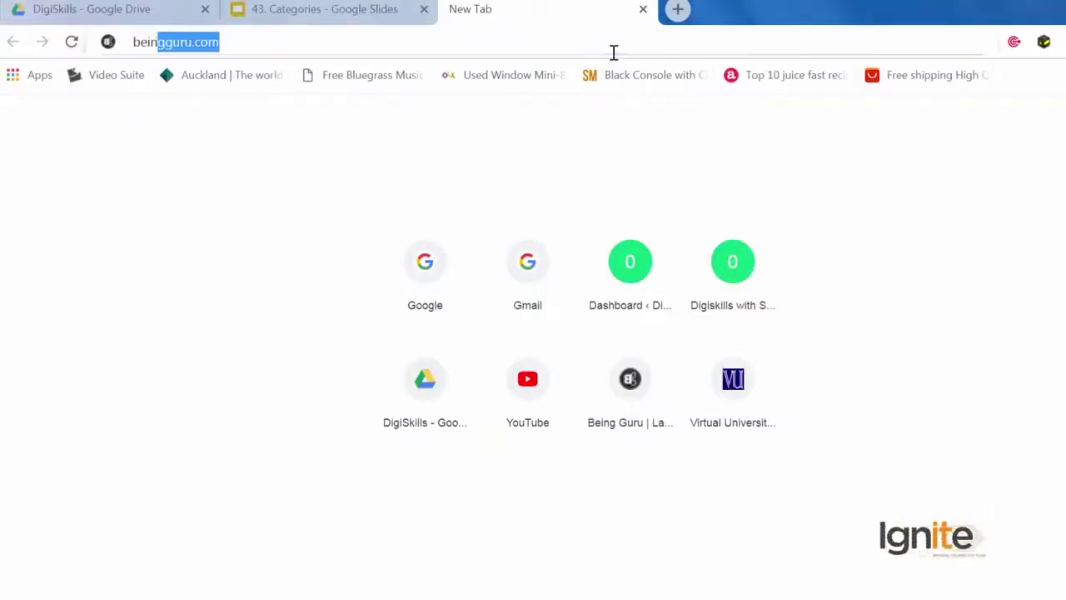
text(ng)
key(Return)
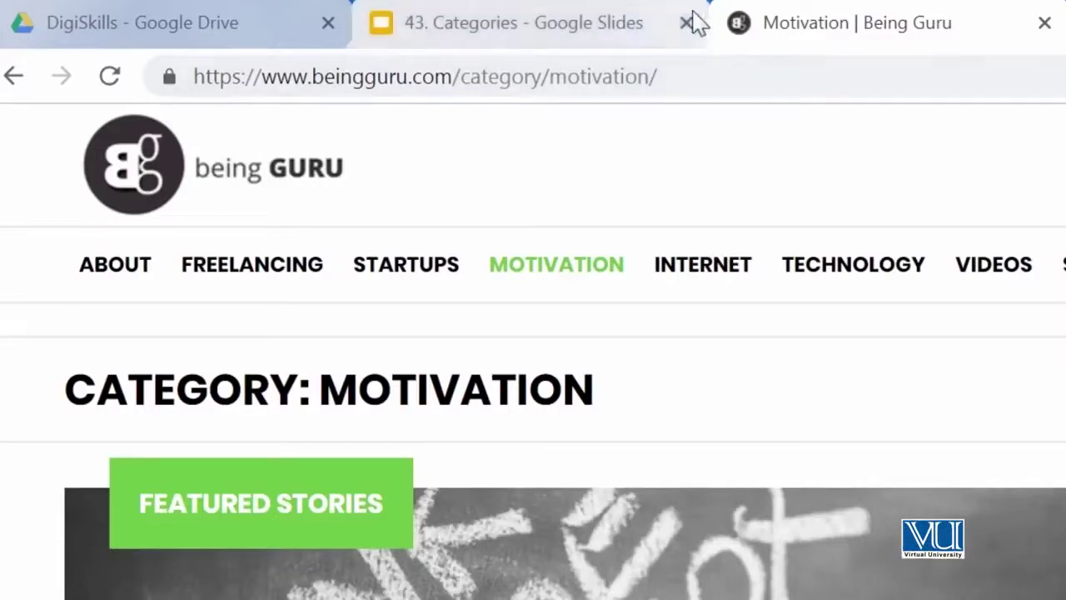
Highlight the word "category" in the address of Being Guru's Motivation page.
click(510, 81)
click(478, 90)
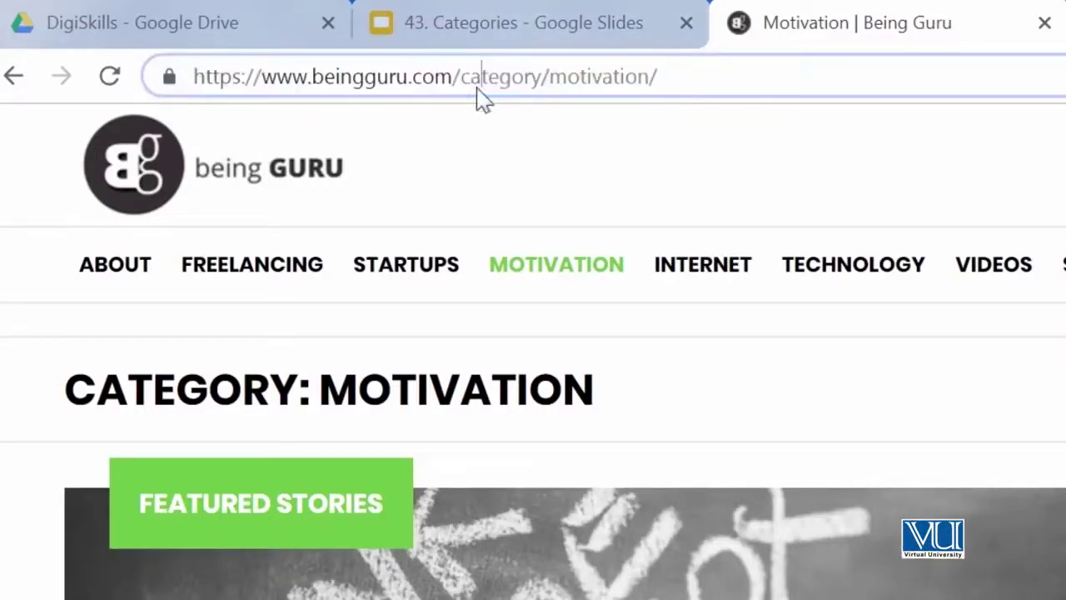
double_click(504, 75)
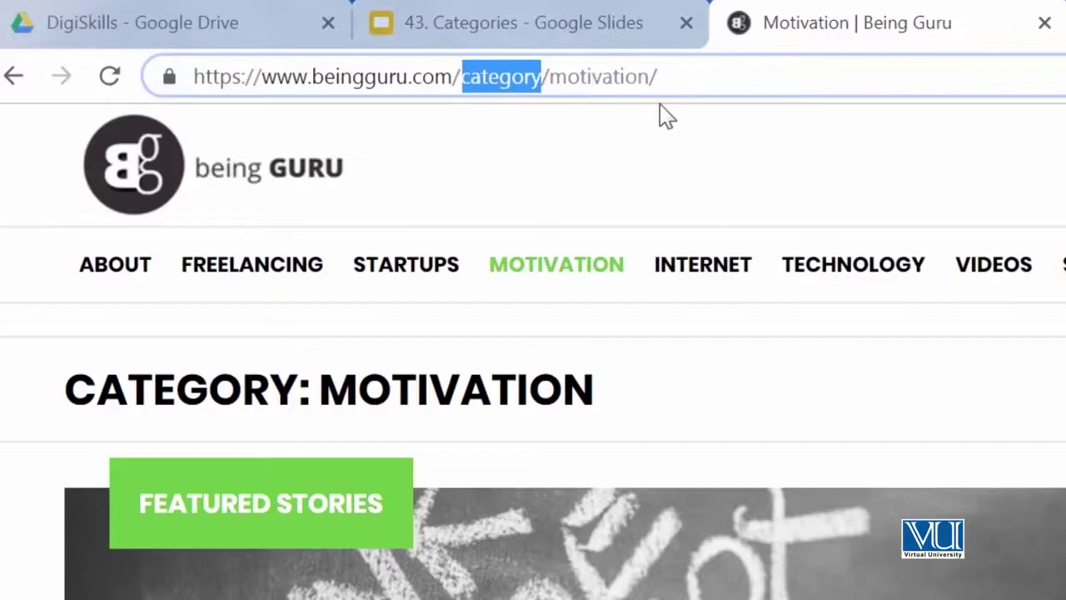
Replace the page address with techjuice.pk and load that site.
click(750, 90)
key(ctrl+a)
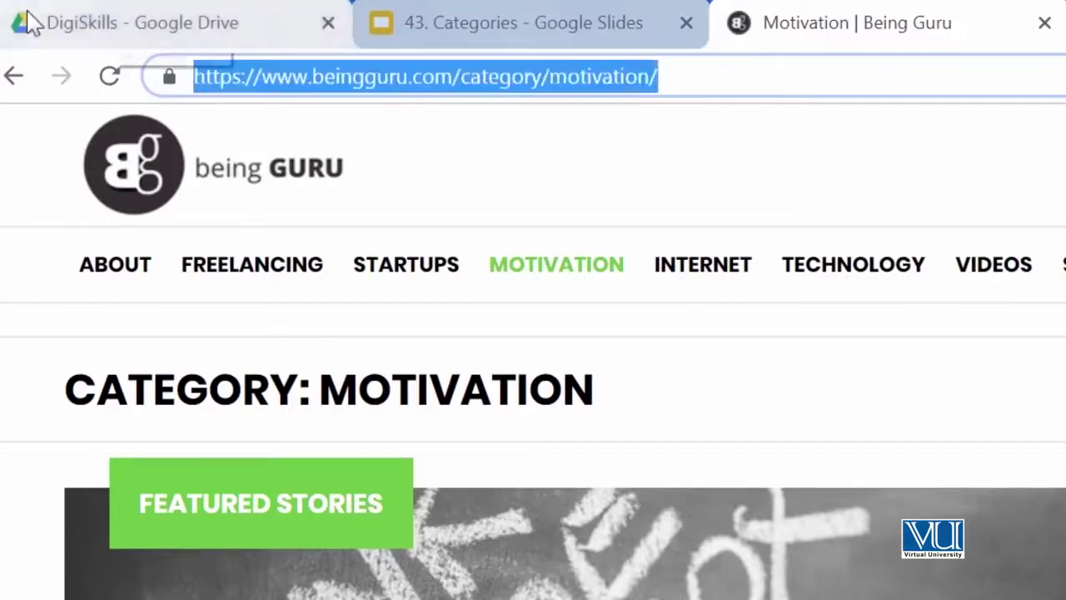
text(techjuice.pk)
key(Return)
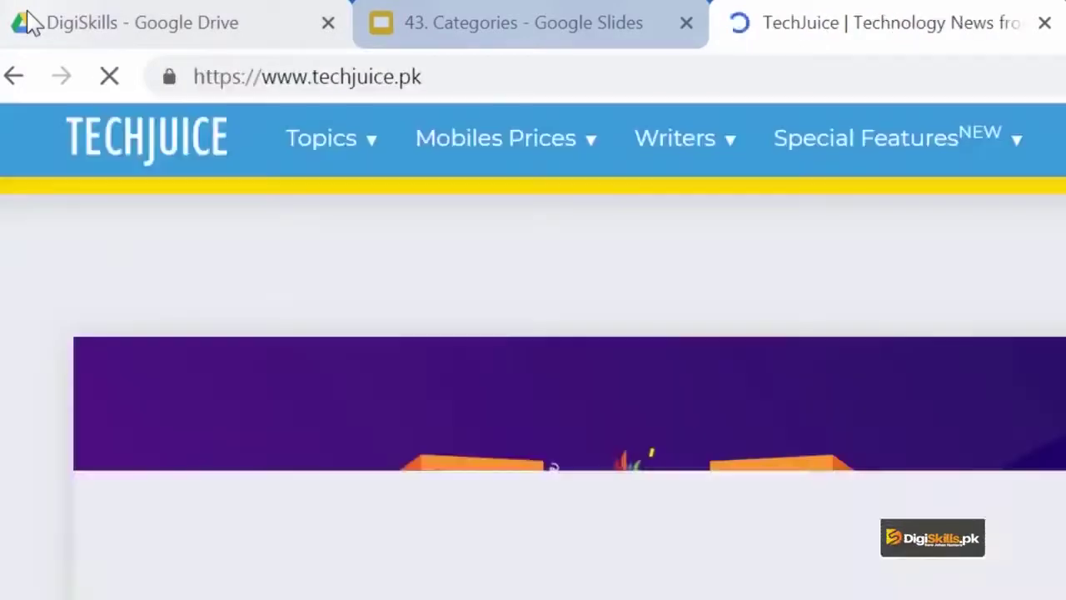
Open TechJuice's Online Earning topic and dismiss the newsletter sign-up pop-up.
mouse_move(314, 158)
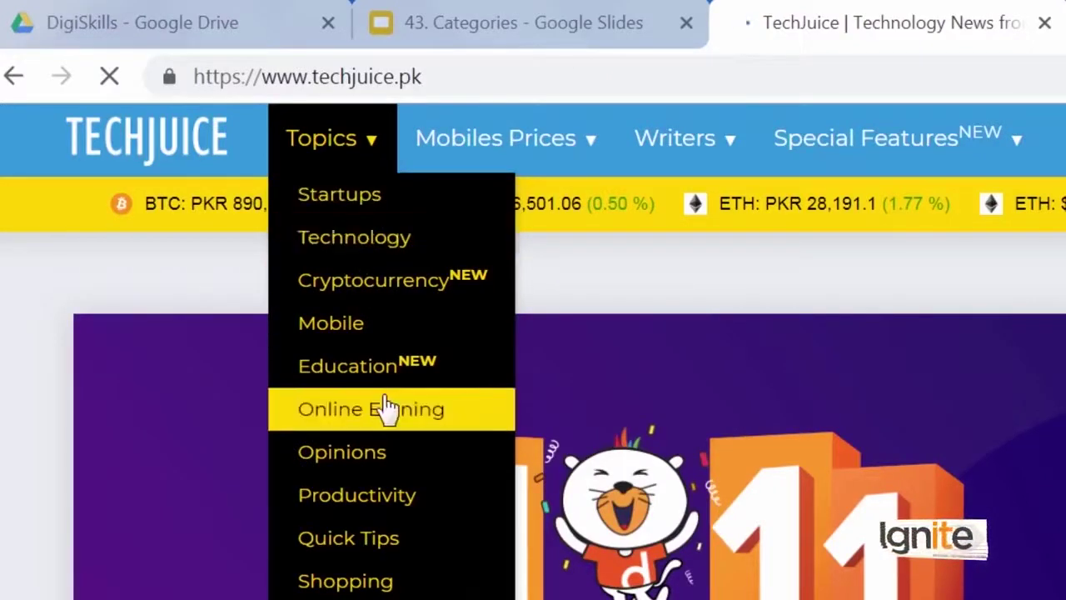
click(397, 423)
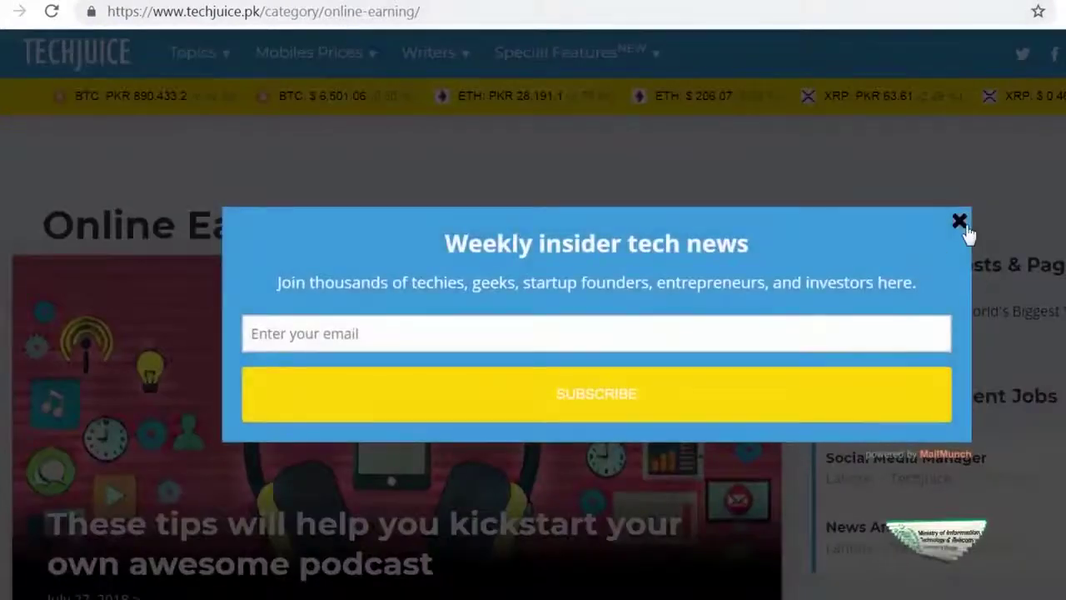
click(960, 222)
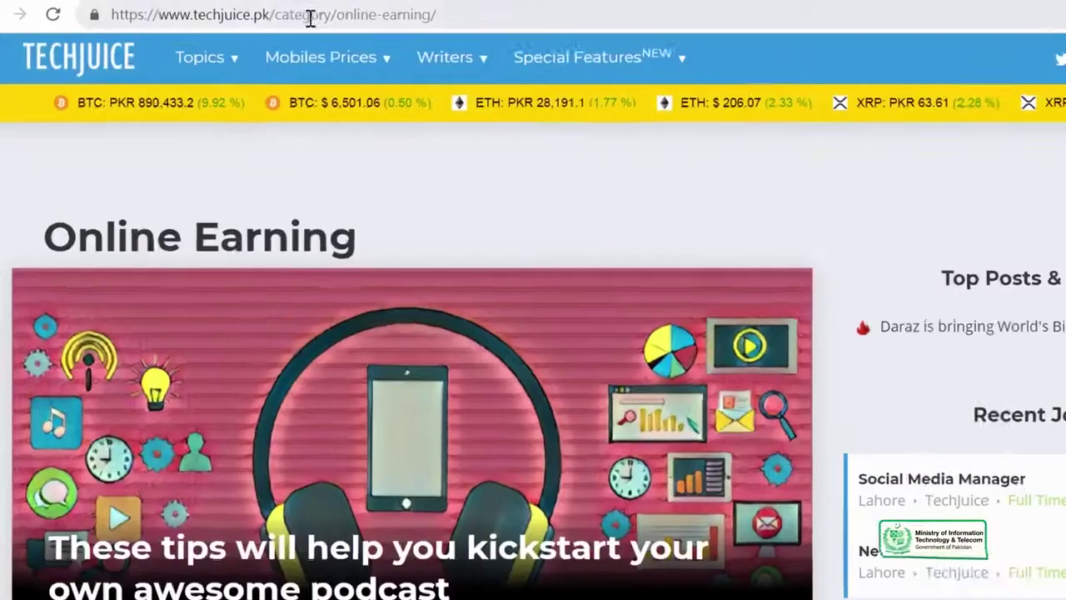
Open the admin login page of the 000webhostapp.com WordPress site and log in with the prefilled admin account.
click(309, 15)
text(d)
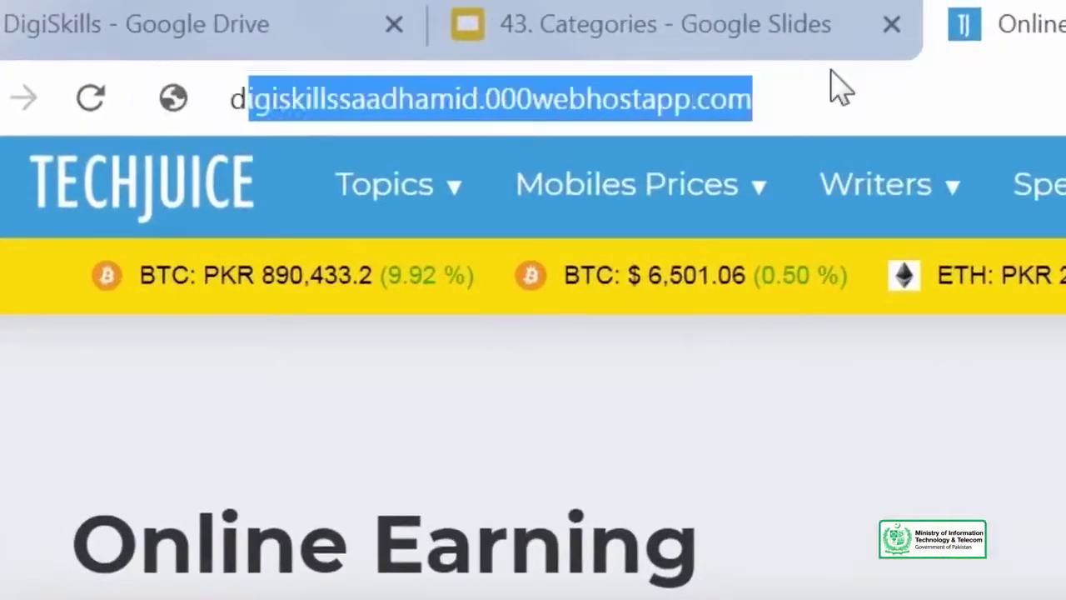
text(ig)
key(End)
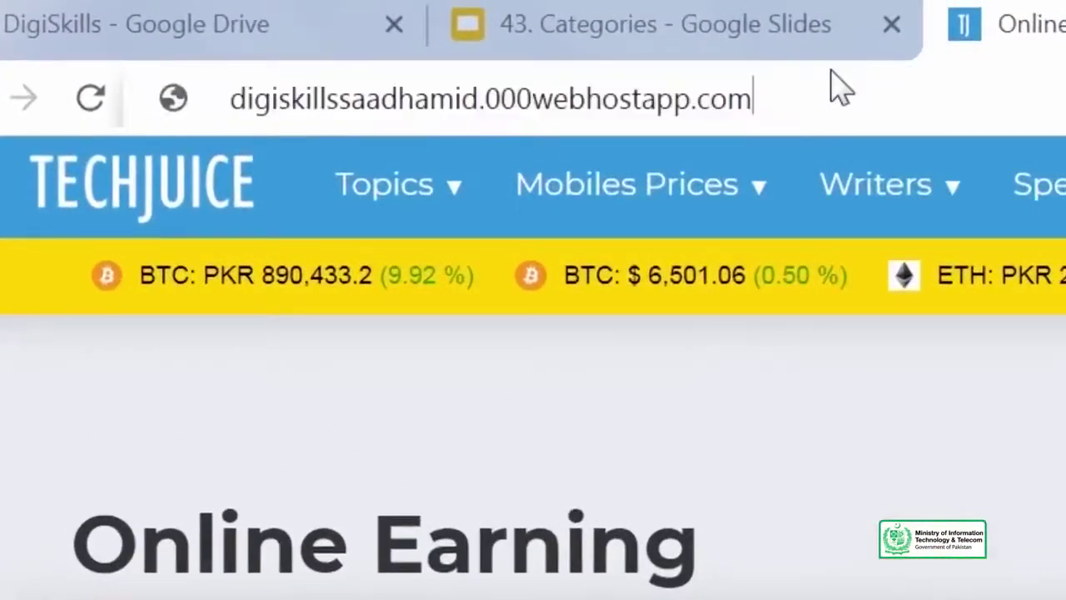
text(/w)
key(Return)
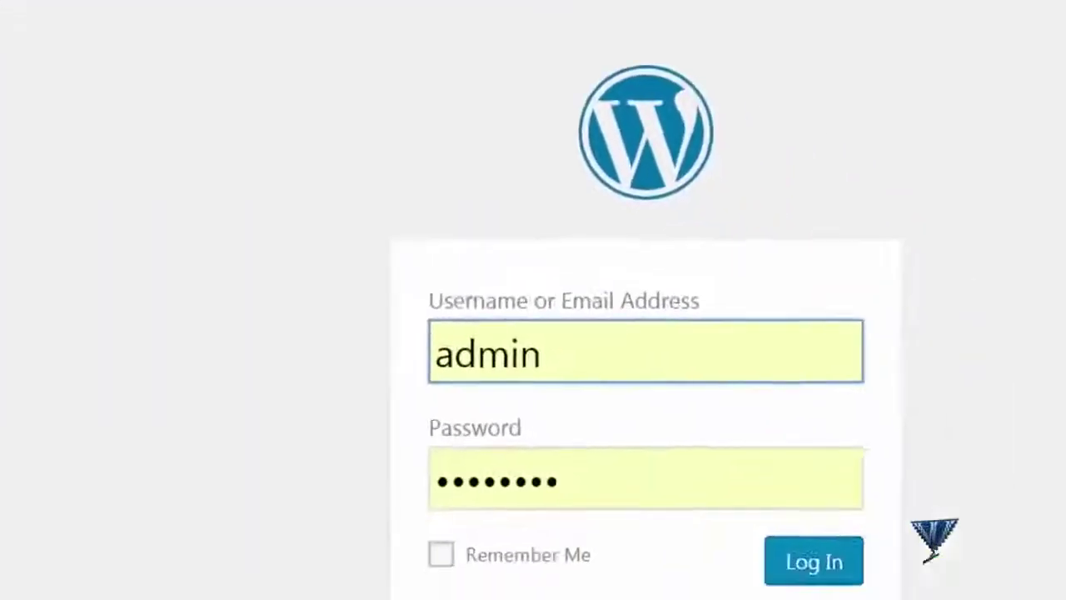
click(780, 563)
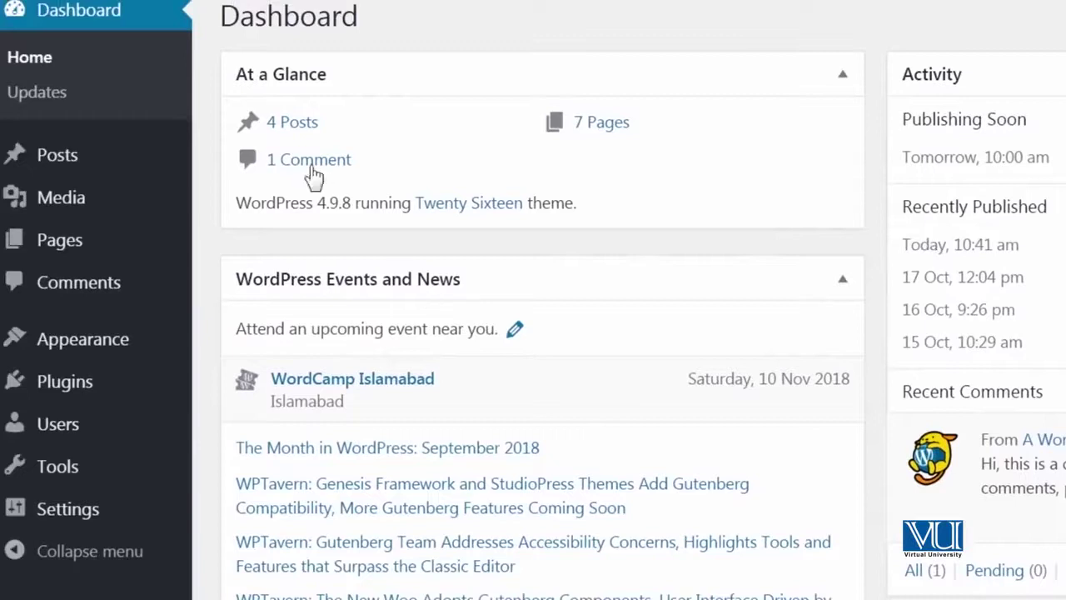
Go to the post categories and fill in a new category named "Pakistan" with the slug "pakistan".
mouse_move(162, 155)
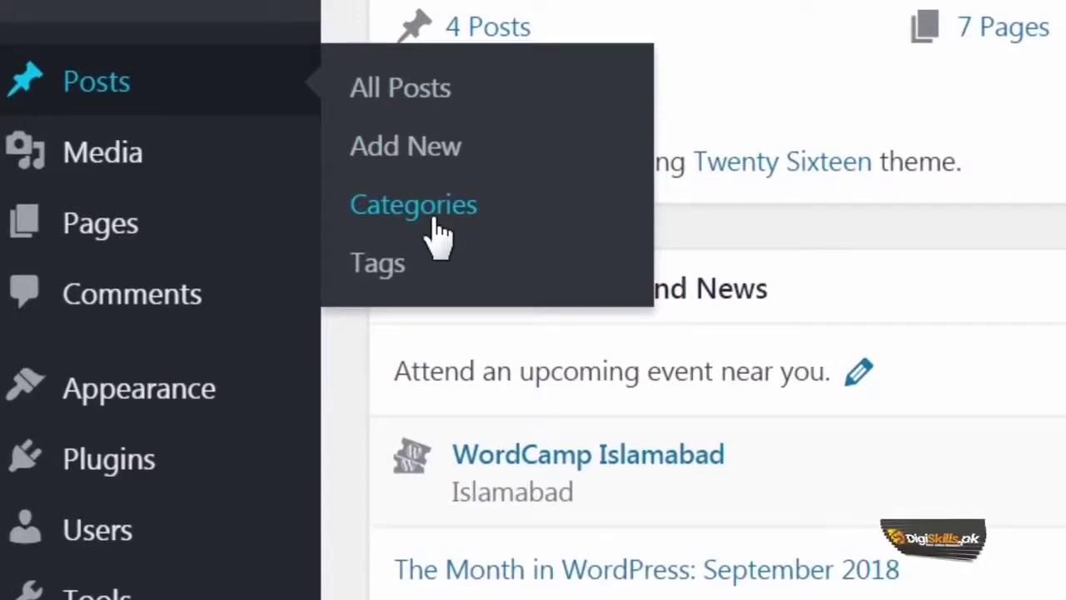
mouse_move(200, 241)
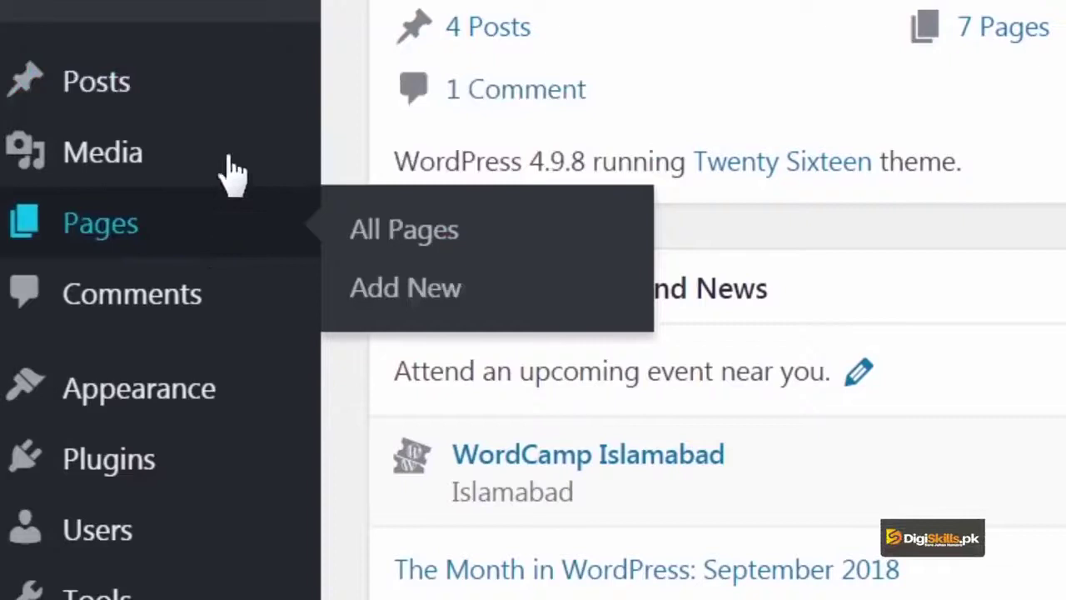
mouse_move(315, 93)
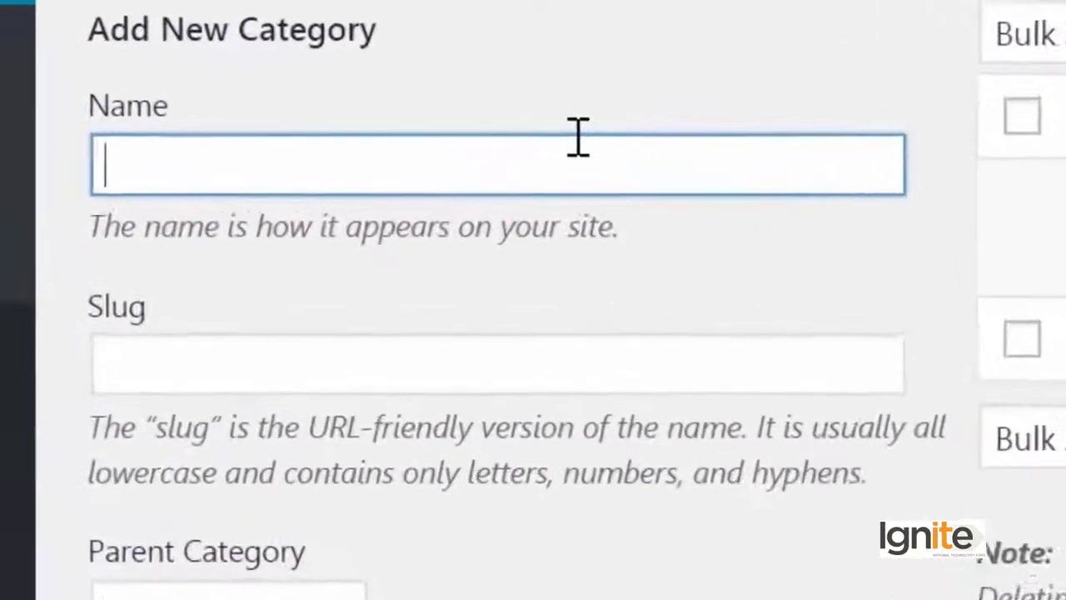
text(Pakistan)
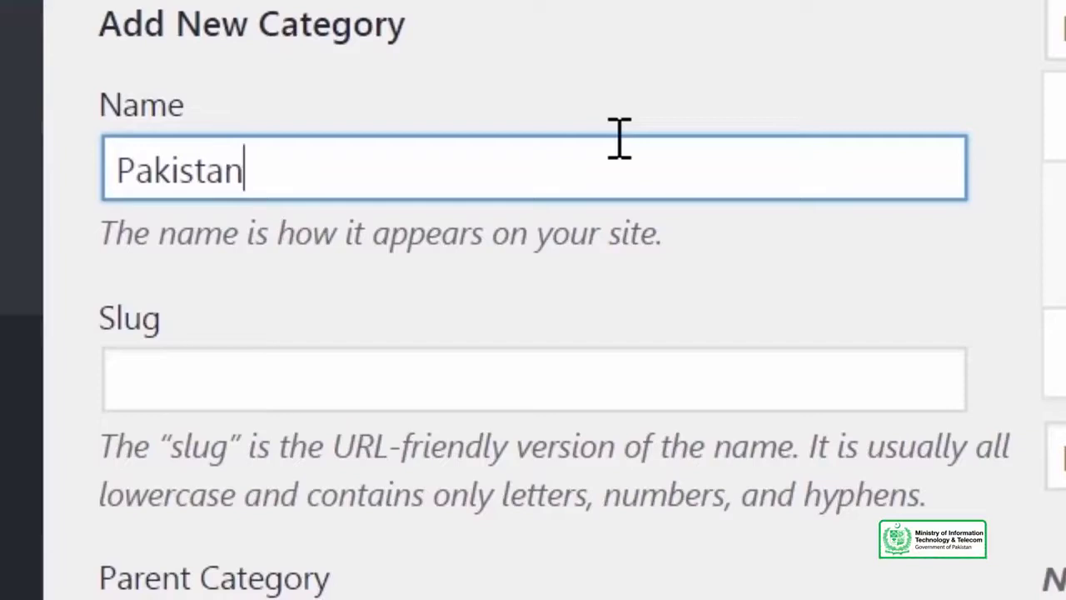
click(442, 424)
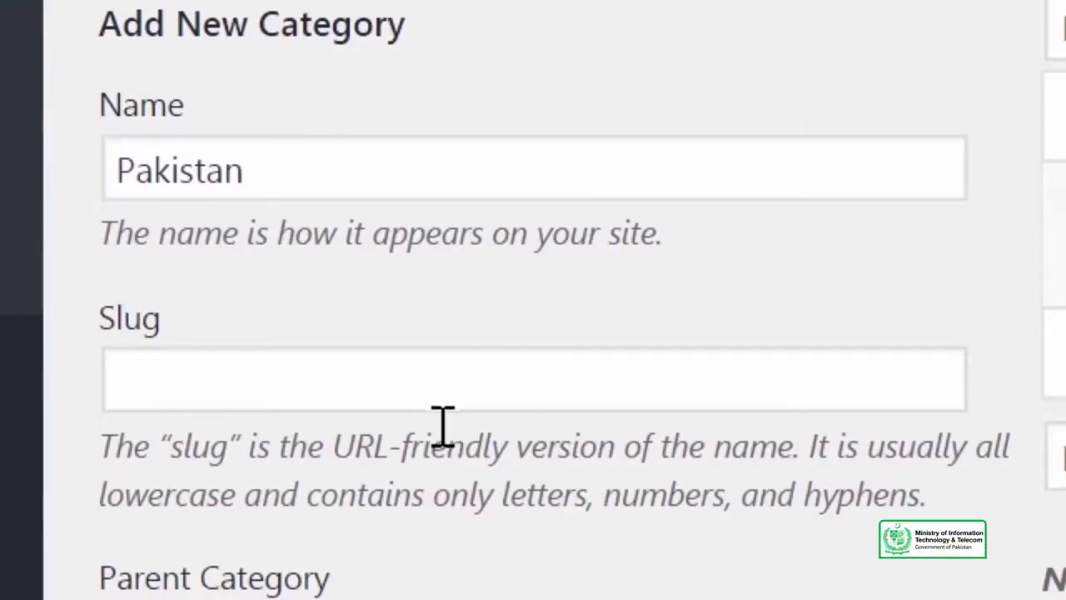
click(442, 397)
text(pakistan)
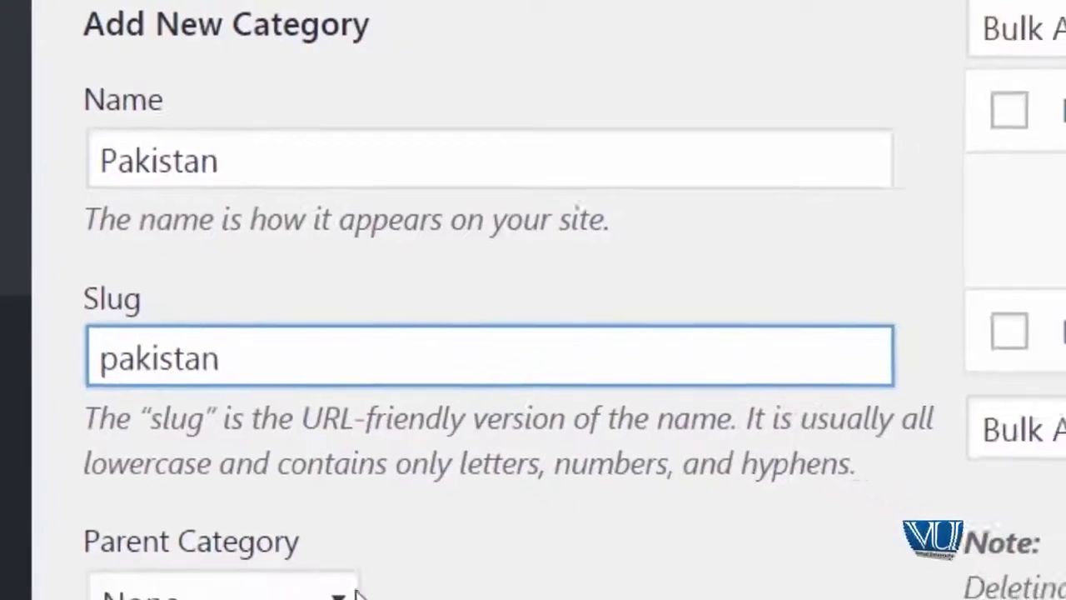
Keep the parent as None, describe the category as "This category is about Pakistan and all content of Pakistan", and add it.
click(231, 505)
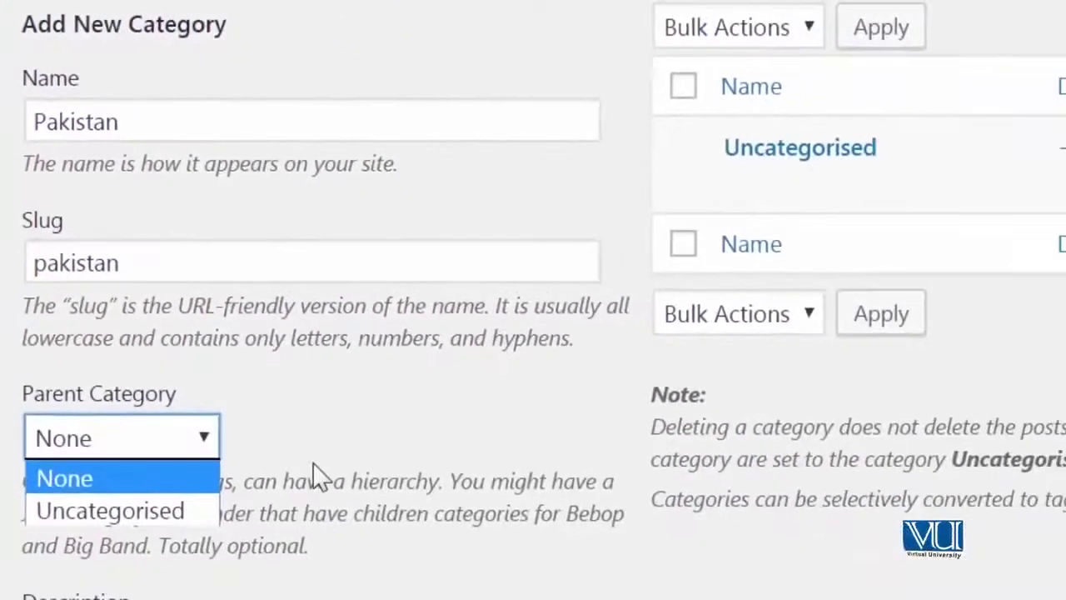
click(312, 462)
scroll(326, 423, down, 3)
click(326, 422)
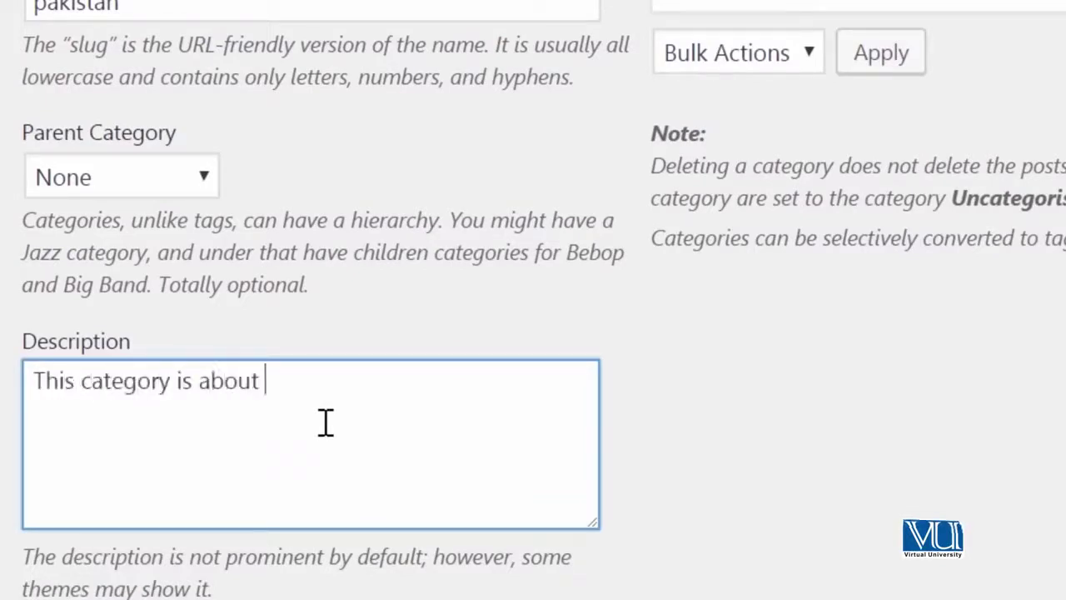
text(Pakistan and all )
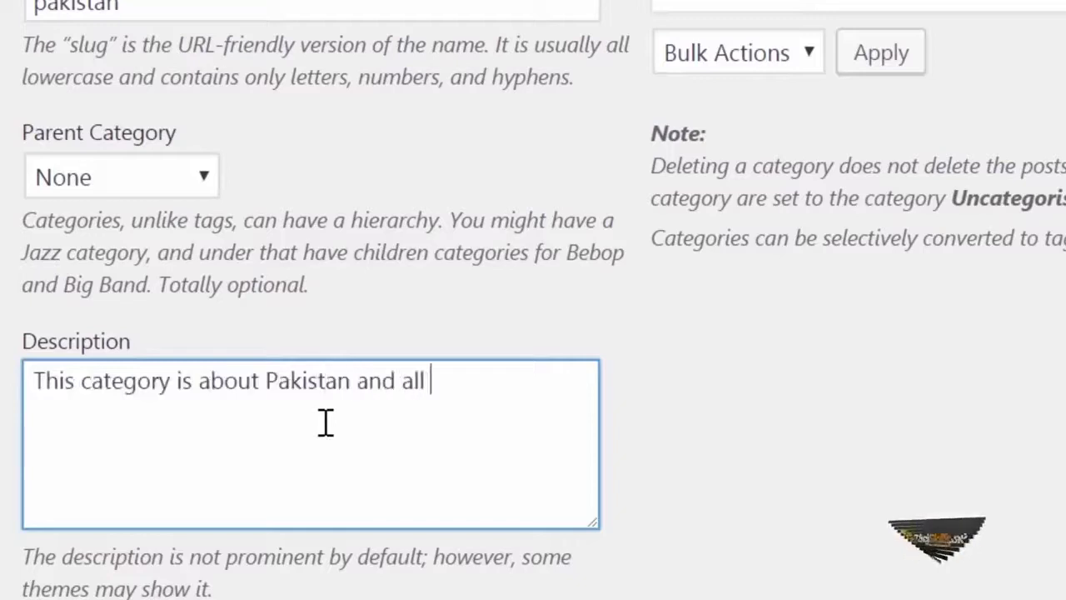
text(content of Pakistan)
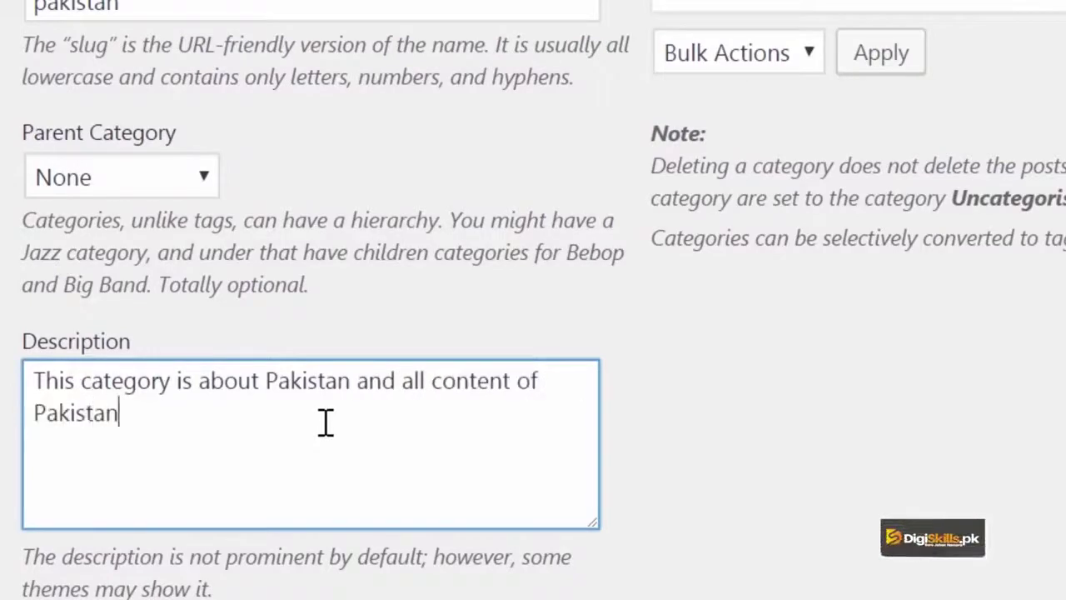
scroll(150, 409, down, 3)
click(130, 445)
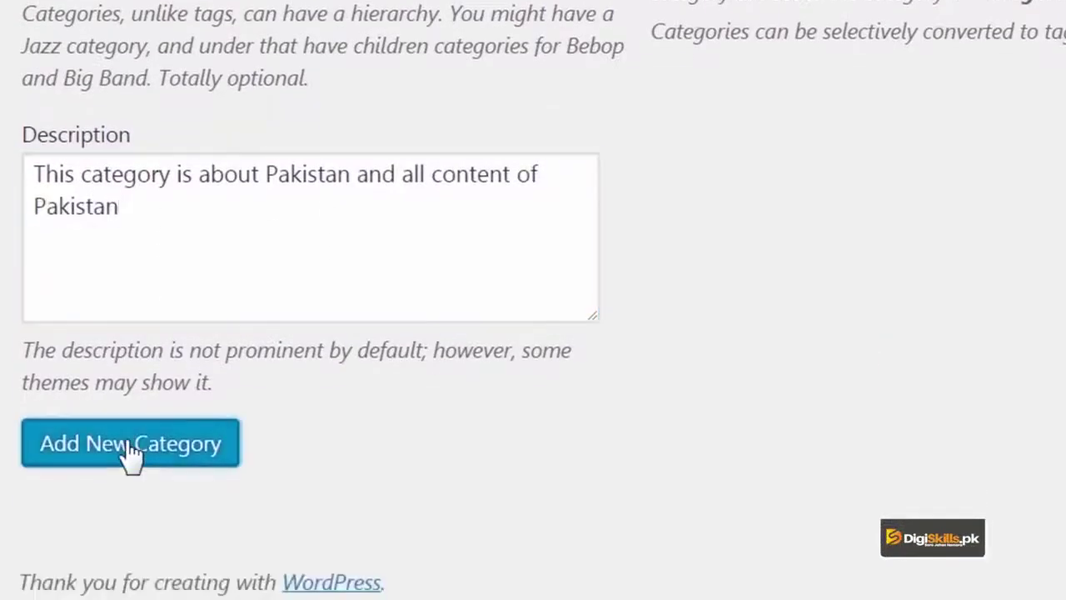
scroll(339, 435, up, 3)
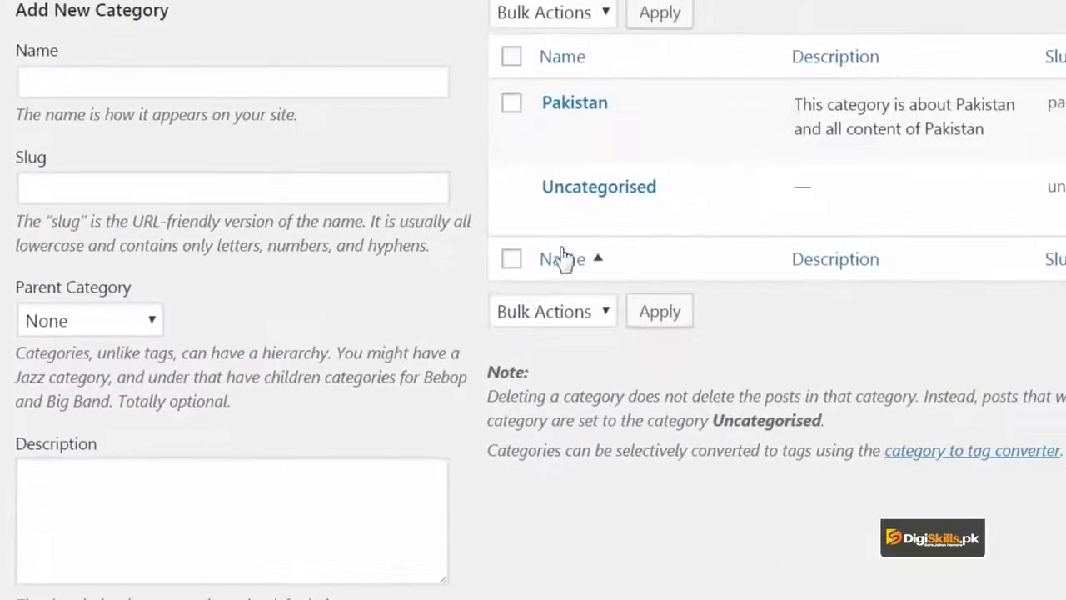
Start a new post from the posts list and title it "My love Pakistan".
mouse_move(588, 129)
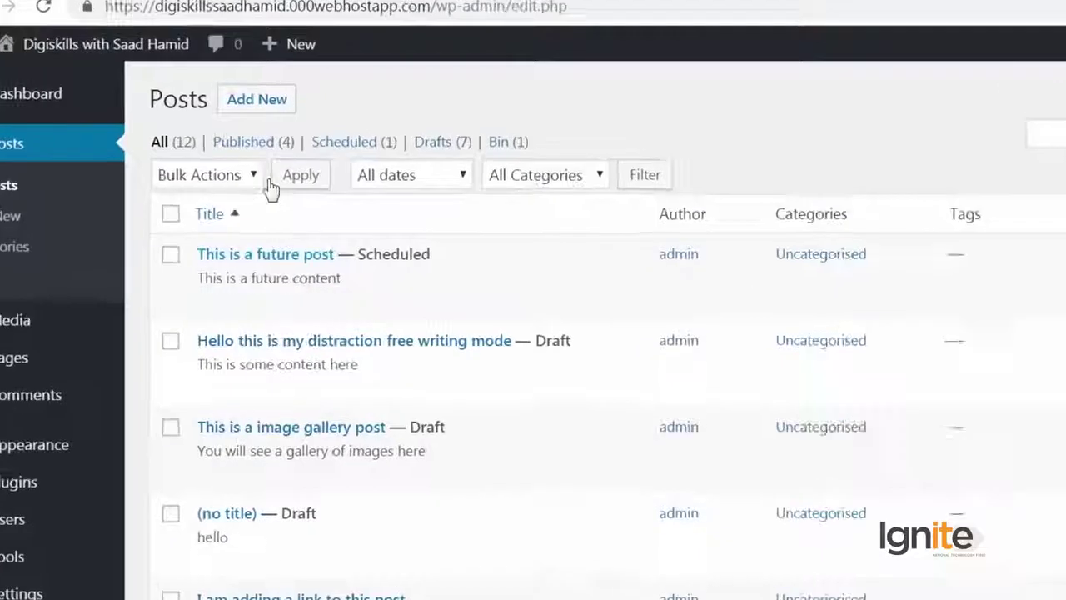
click(255, 101)
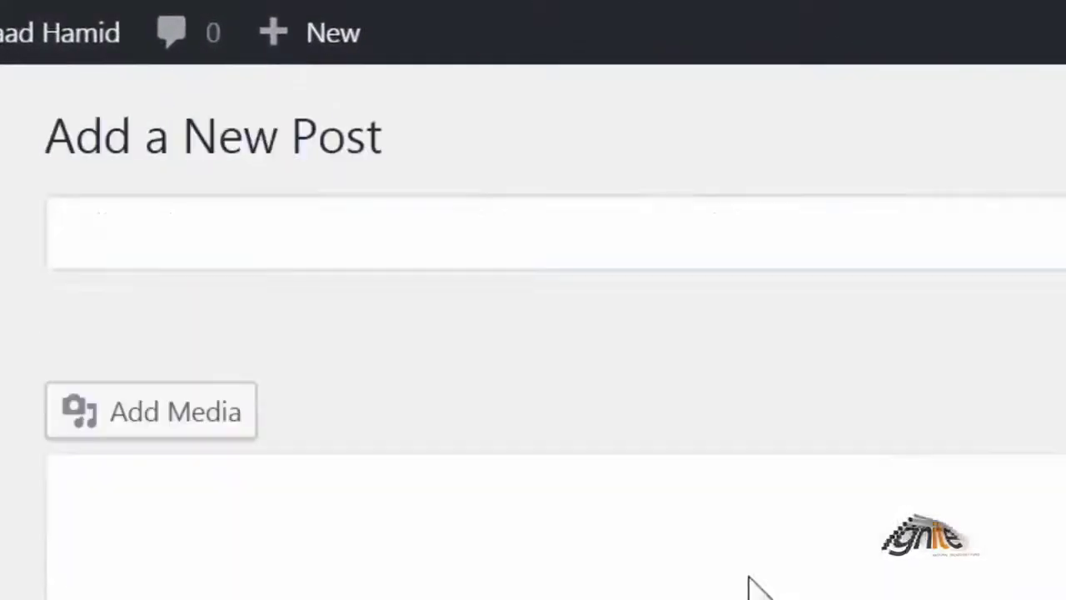
text(M)
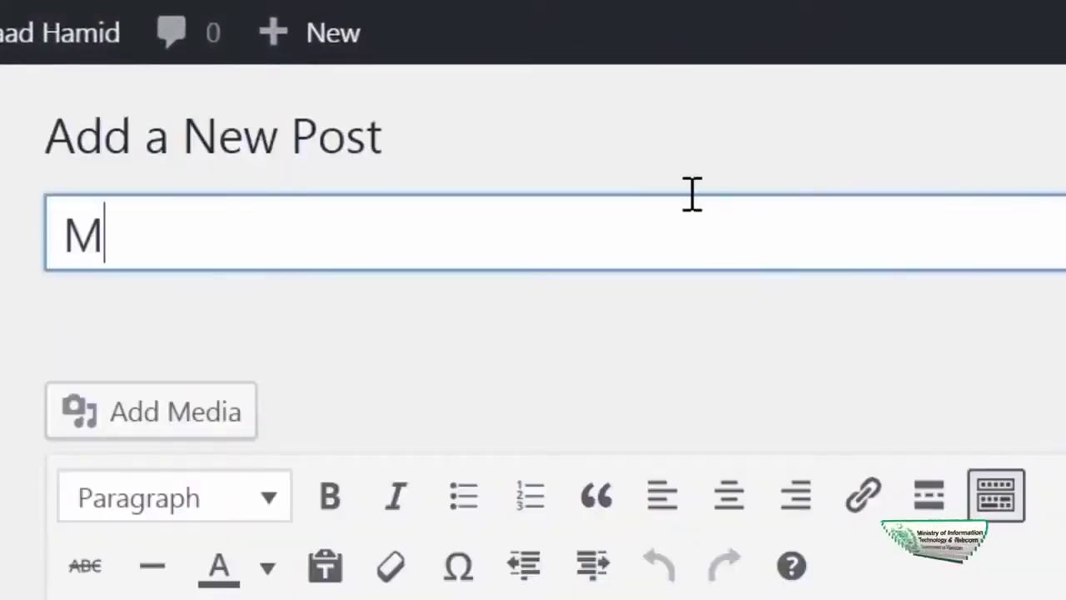
text(y love Pakistan)
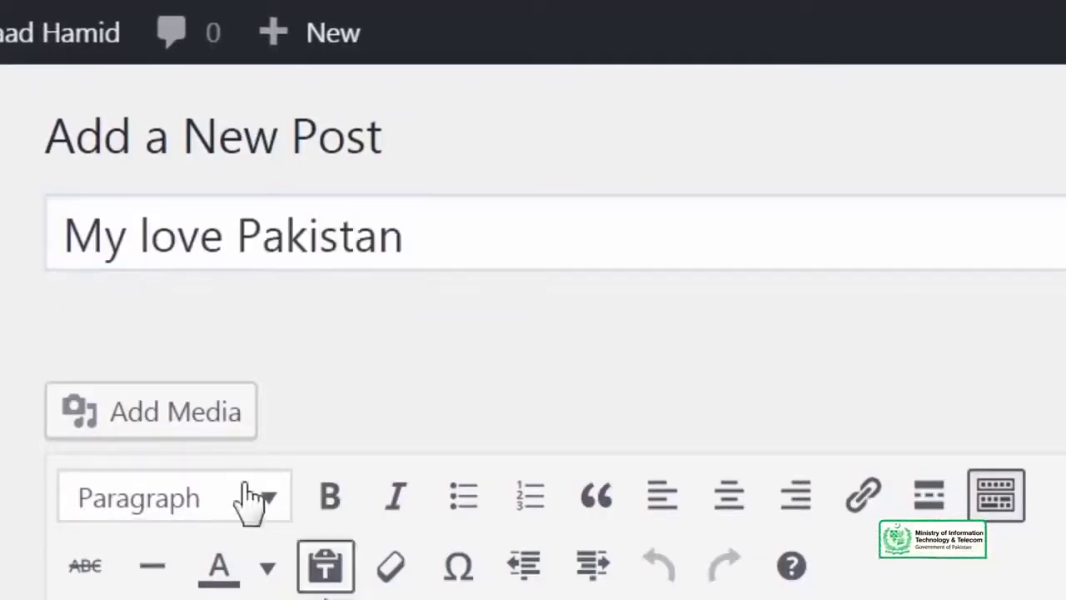
Insert the green mountain valley image DLdQDCV-1.jpg from the media library into the post at Full Size – 1500 × 1001.
click(148, 410)
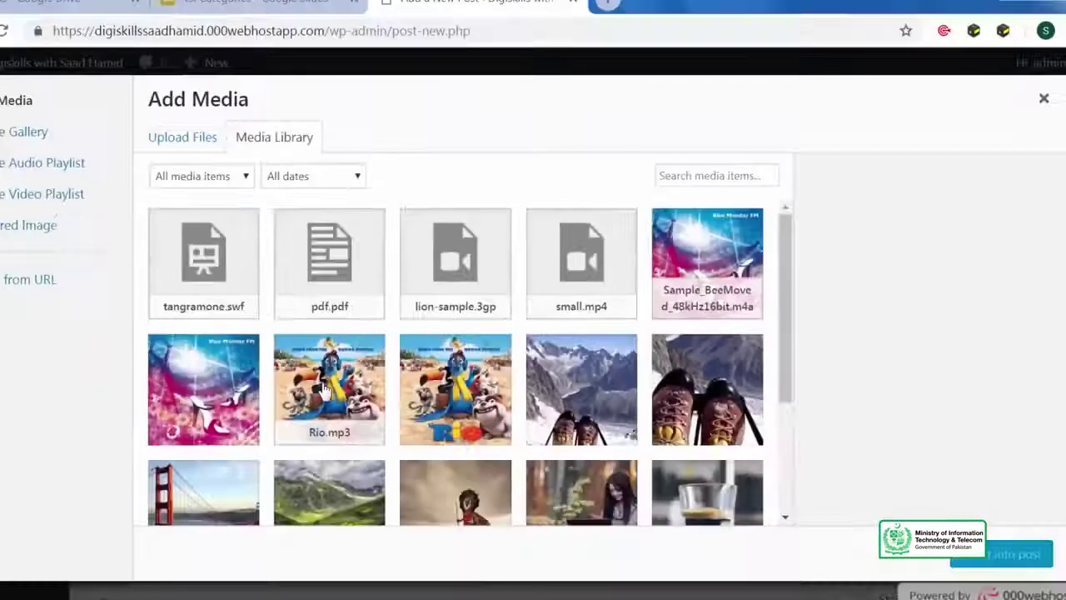
scroll(300, 358, down, 3)
click(304, 348)
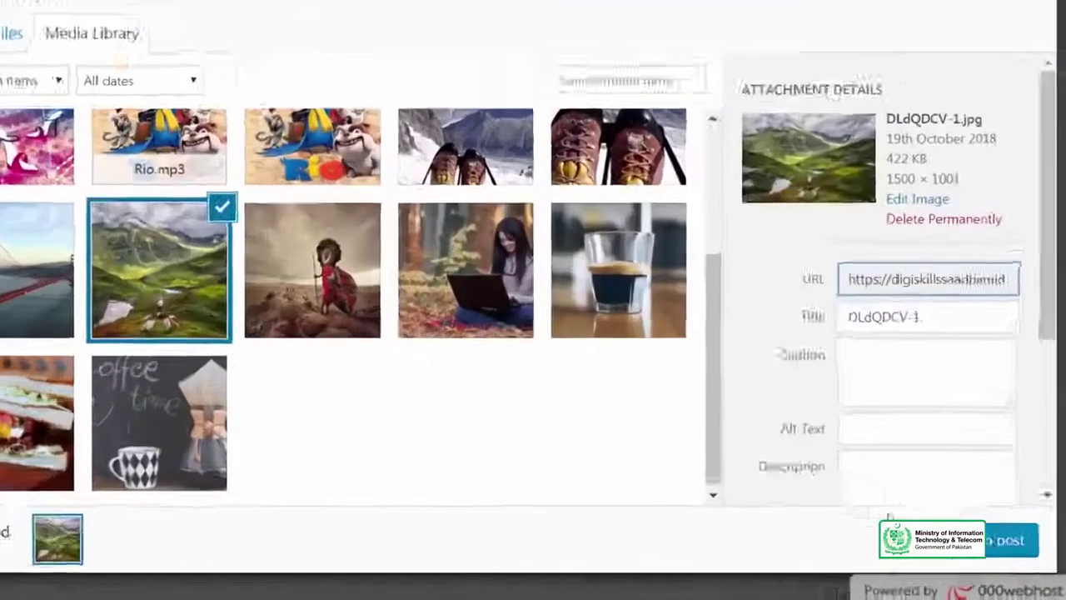
scroll(965, 466, down, 5)
click(806, 385)
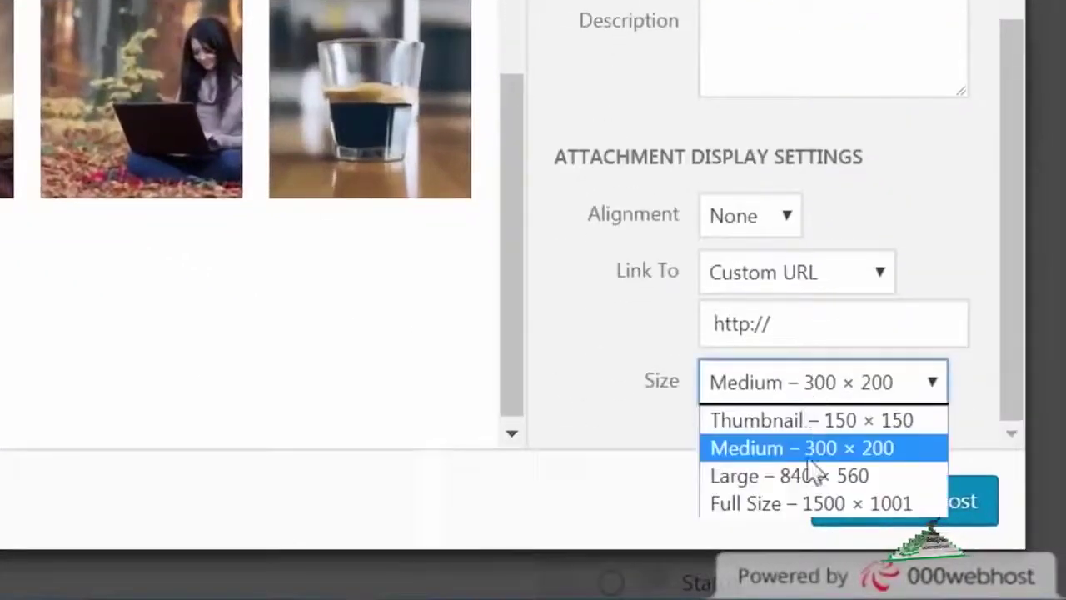
click(816, 504)
click(870, 503)
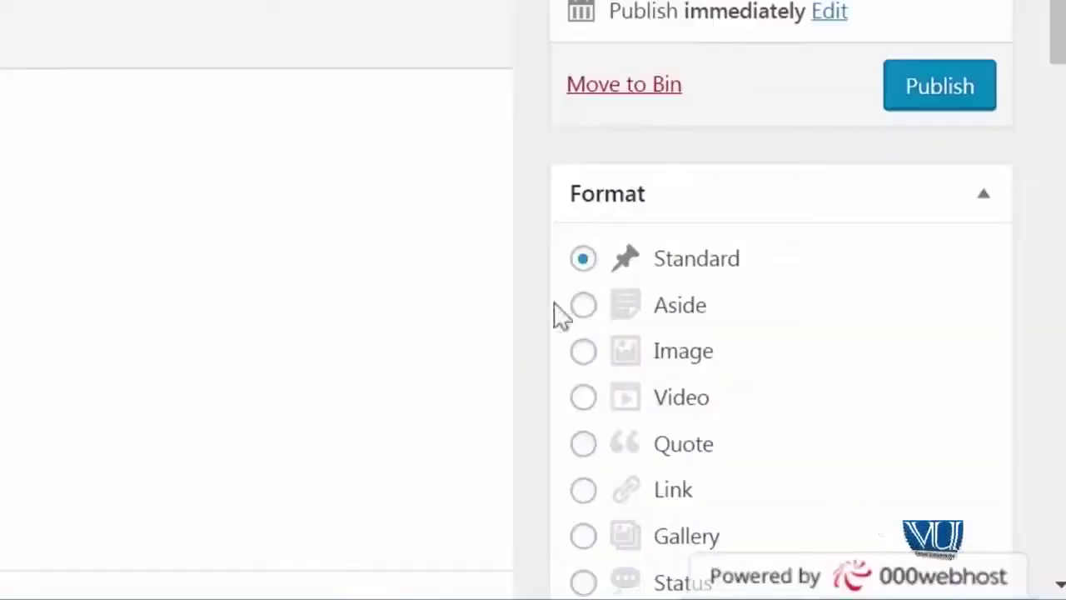
Assign the post to the Pakistan category and add a new category "North of Pakistan" with Pakistan as its parent.
scroll(578, 224, down, 10)
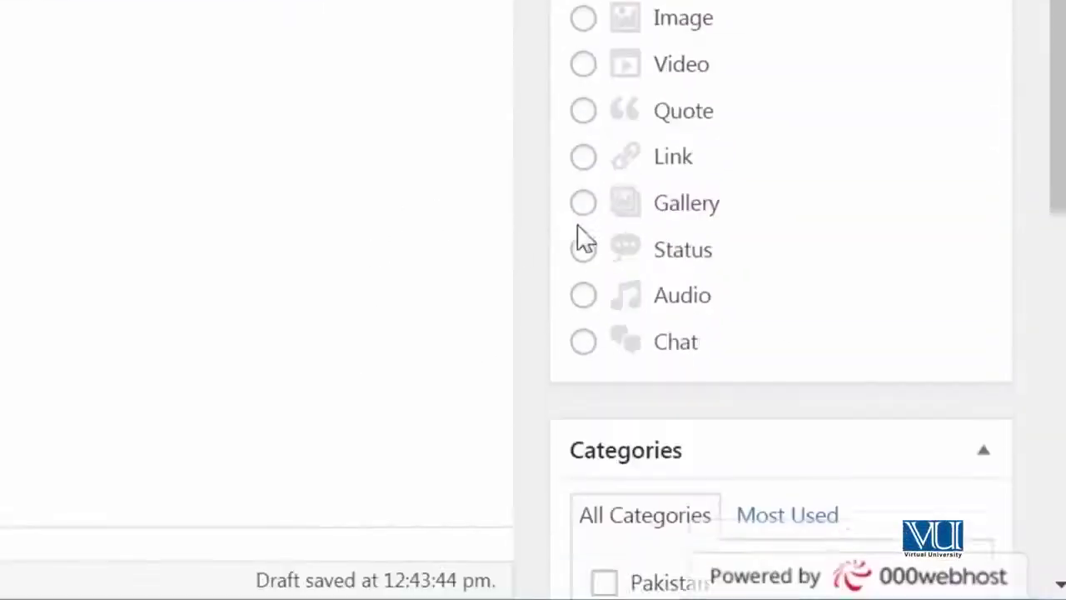
click(630, 91)
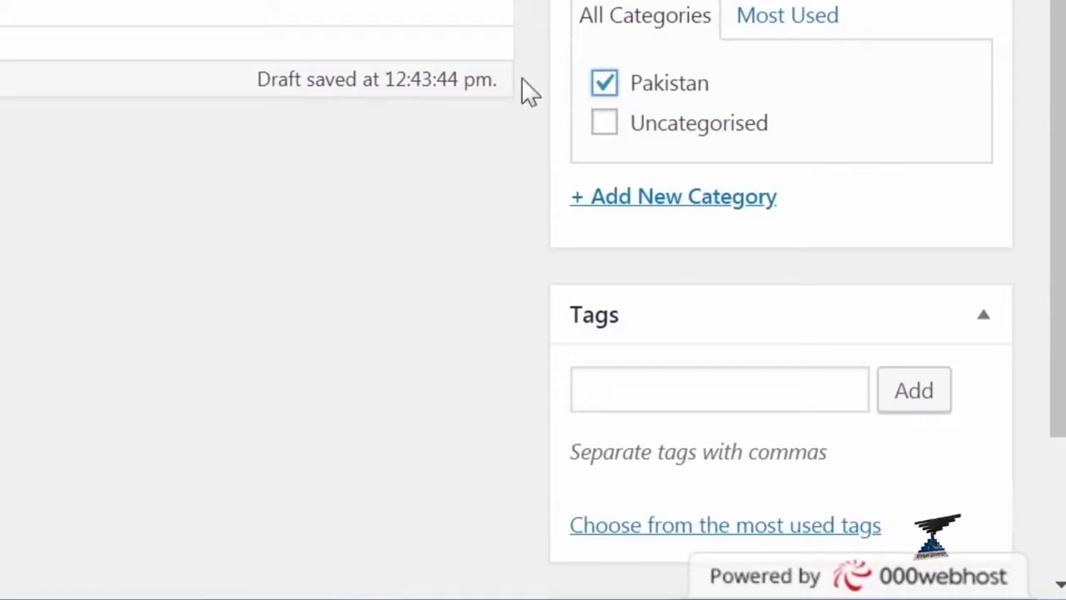
click(598, 204)
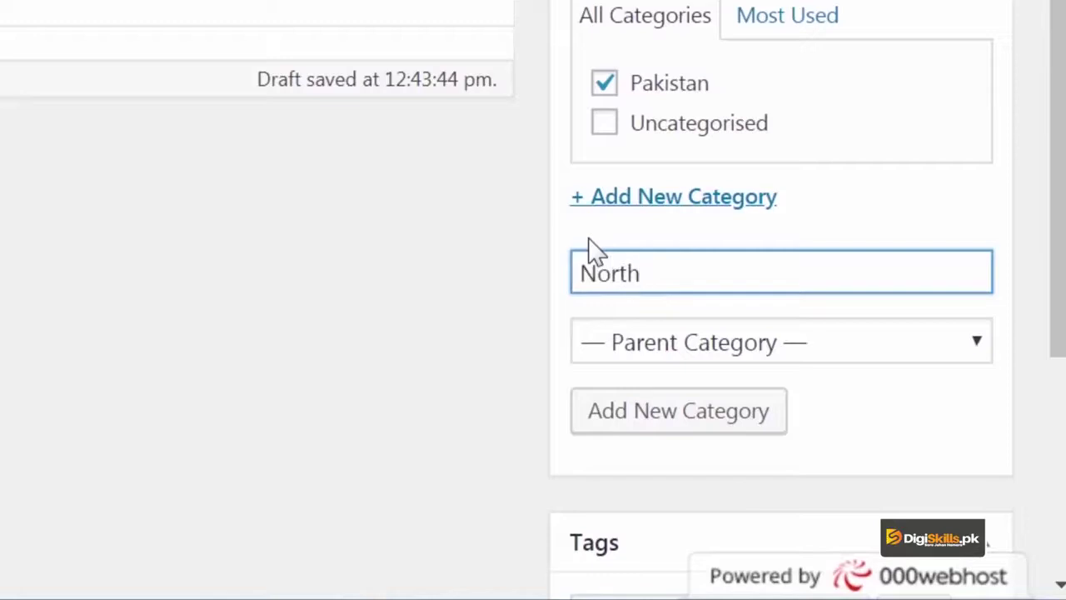
text(Pakistan)
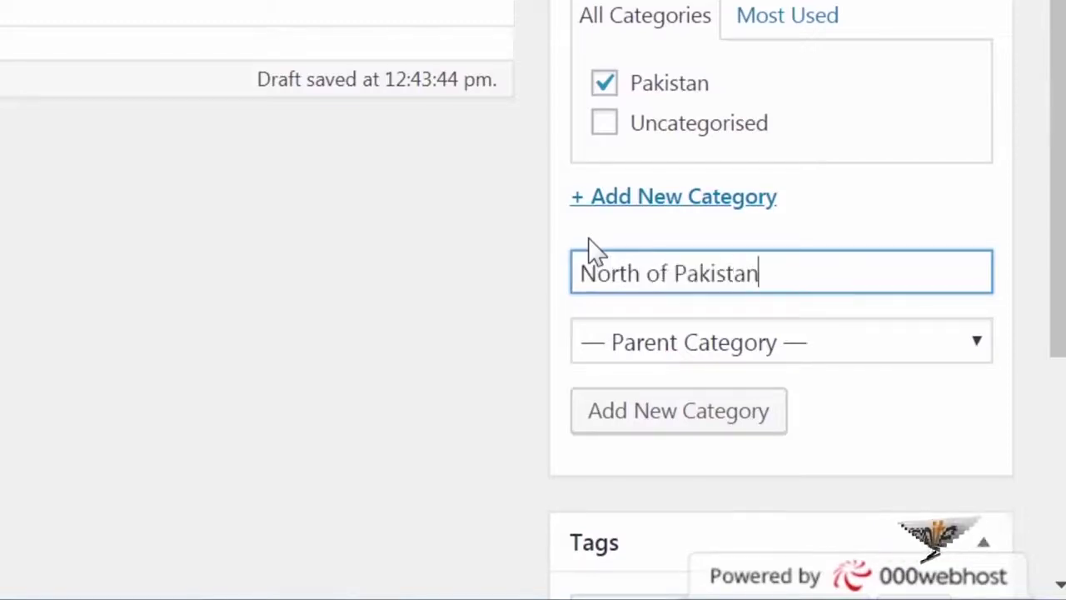
click(635, 349)
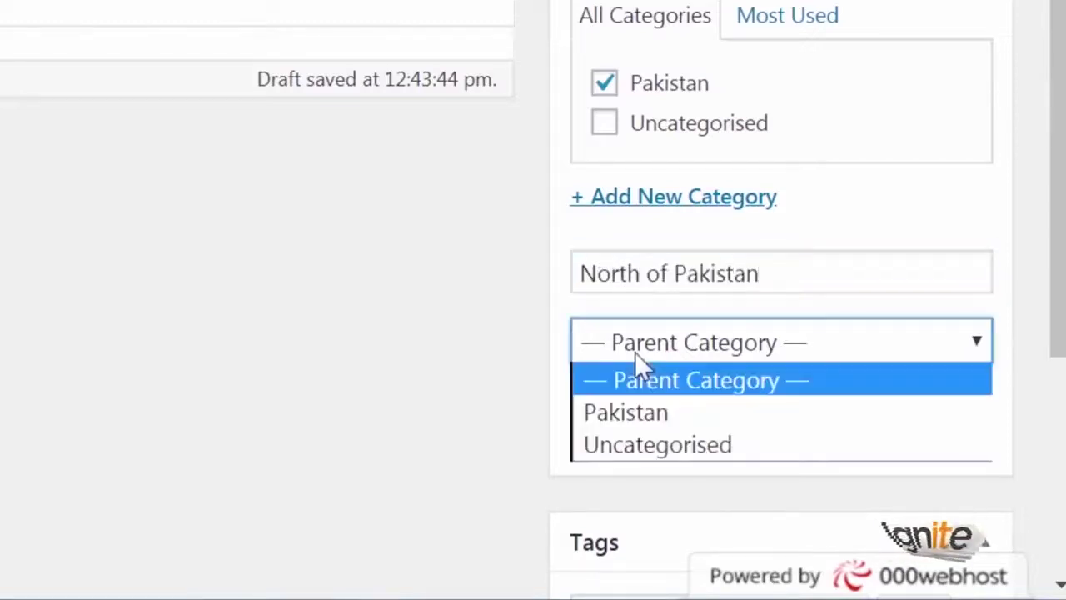
click(662, 410)
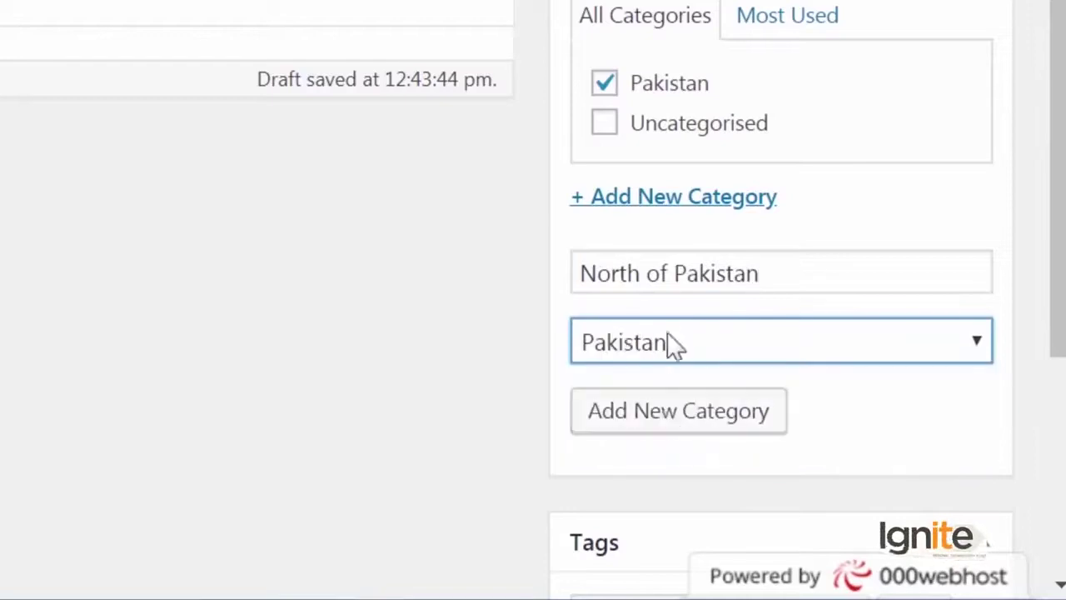
click(653, 405)
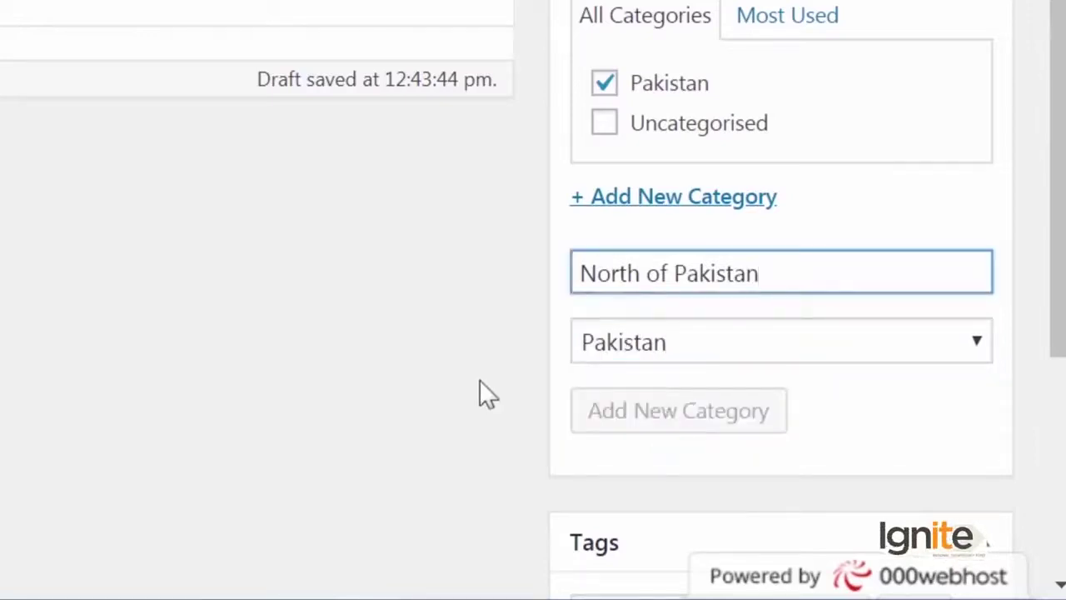